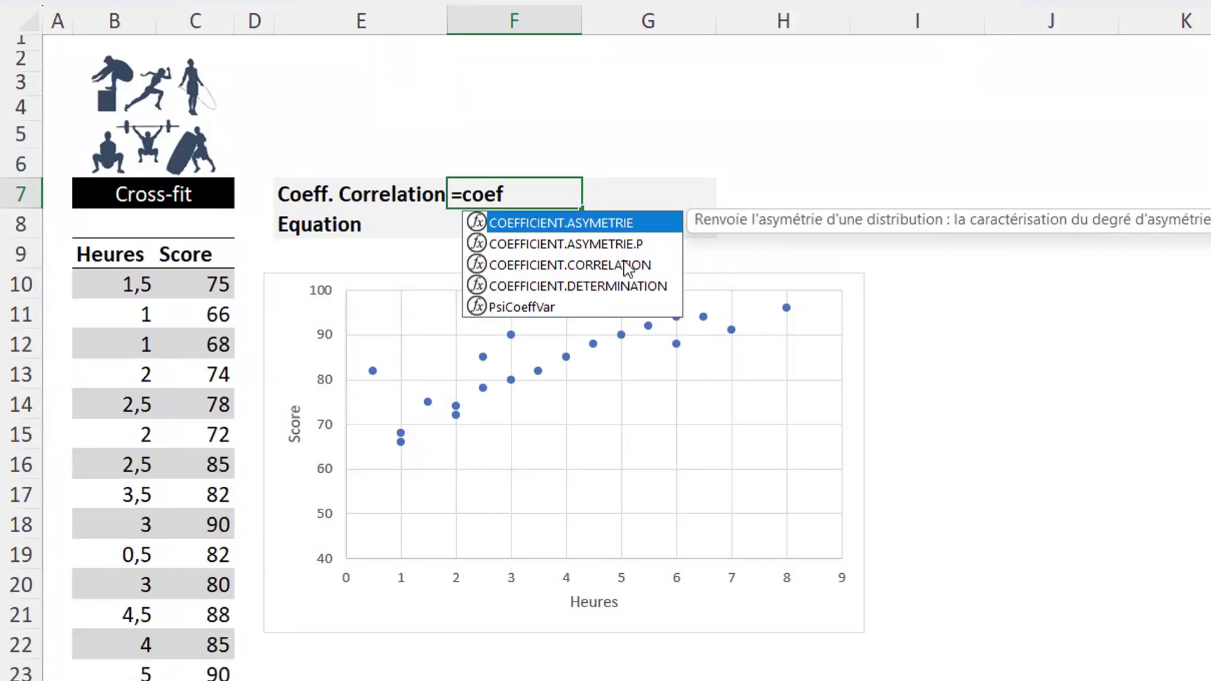
Start a COEFFICIENT.CORRELATION formula in F7 over the Heures and Score columns
double_click(619, 268)
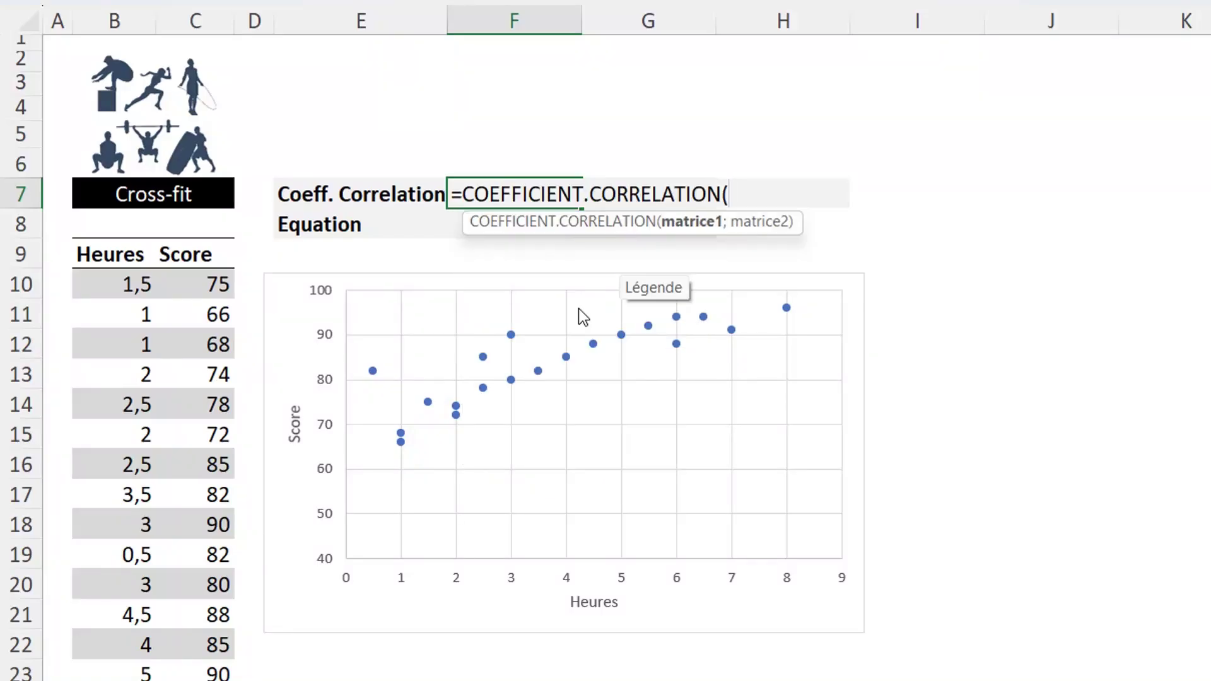
click(115, 251)
text(;)
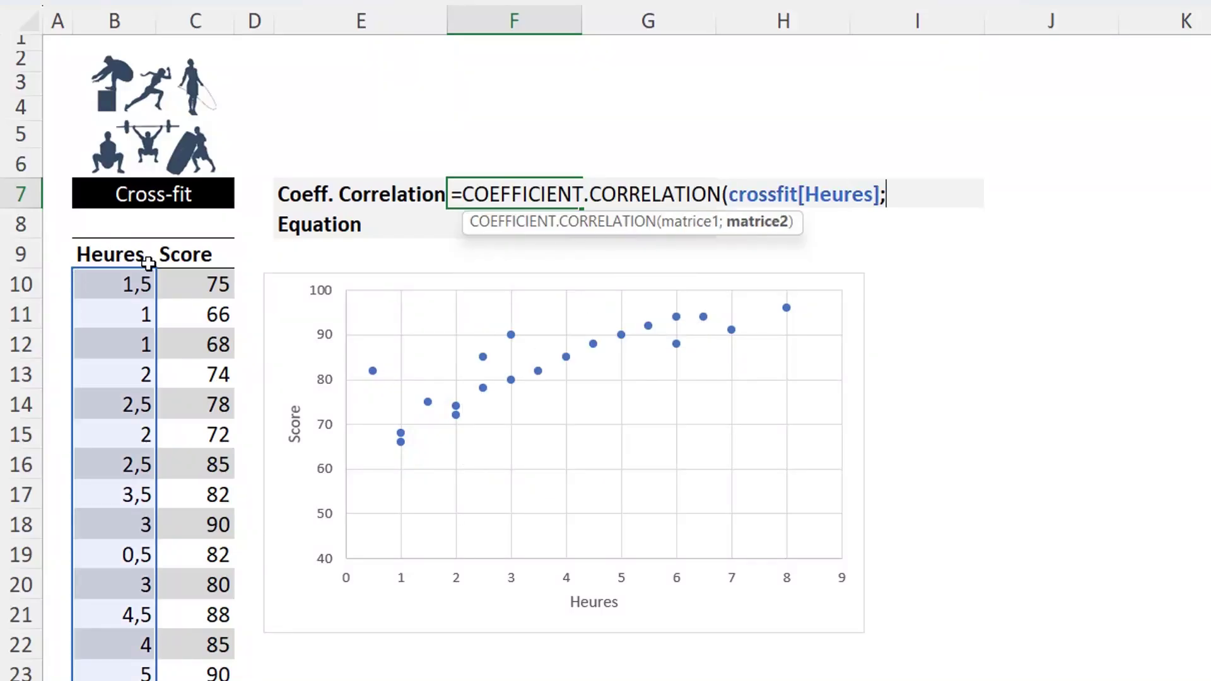
click(194, 244)
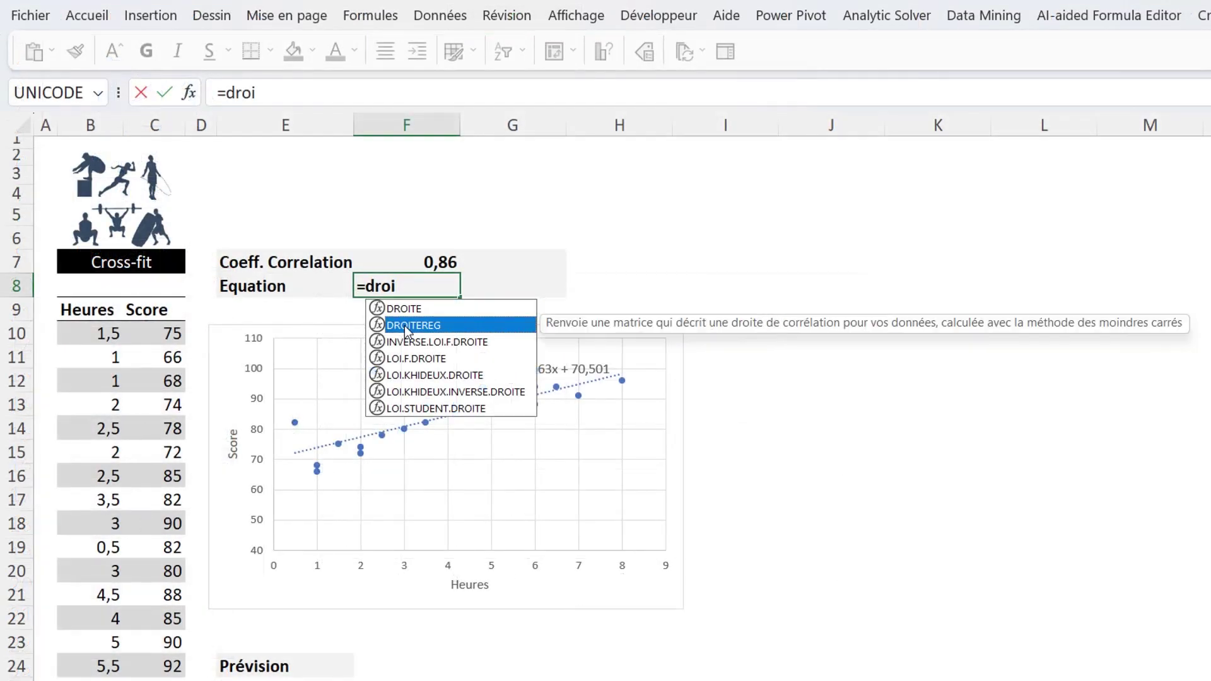
Enter =DROITEREG(crossfit[Score];crossfit[Heures]) in F8 for the slope 3,47 and intercept 70,50
double_click(403, 325)
click(154, 297)
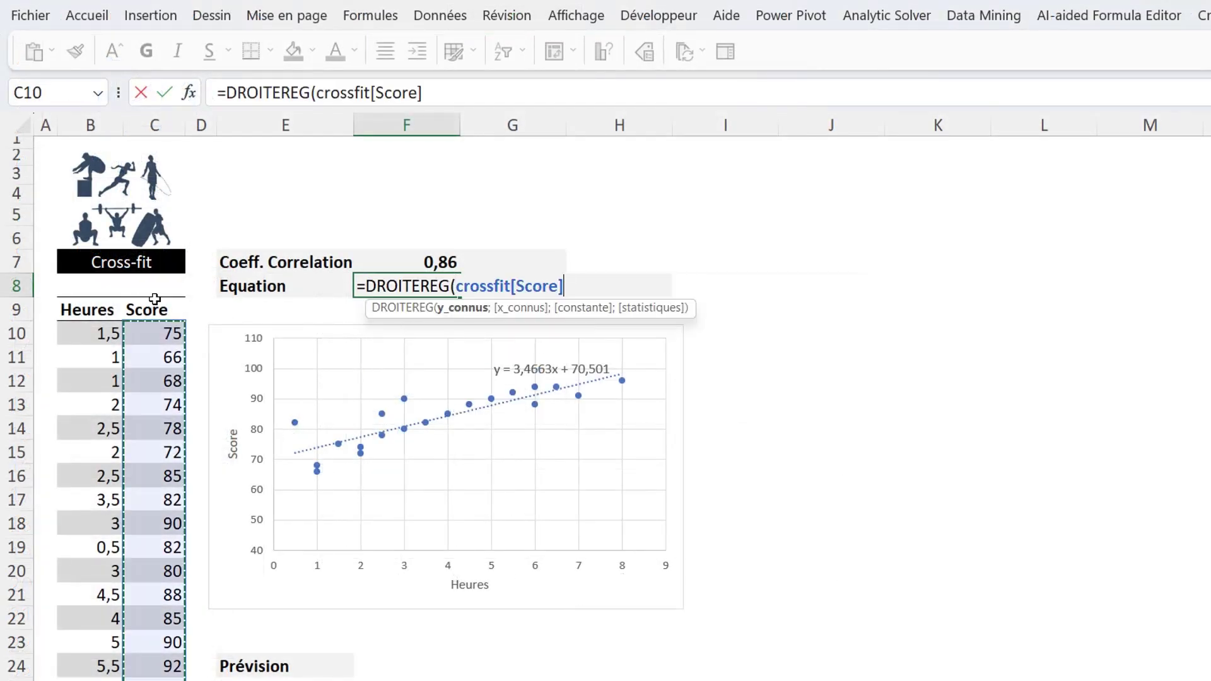
text(;)
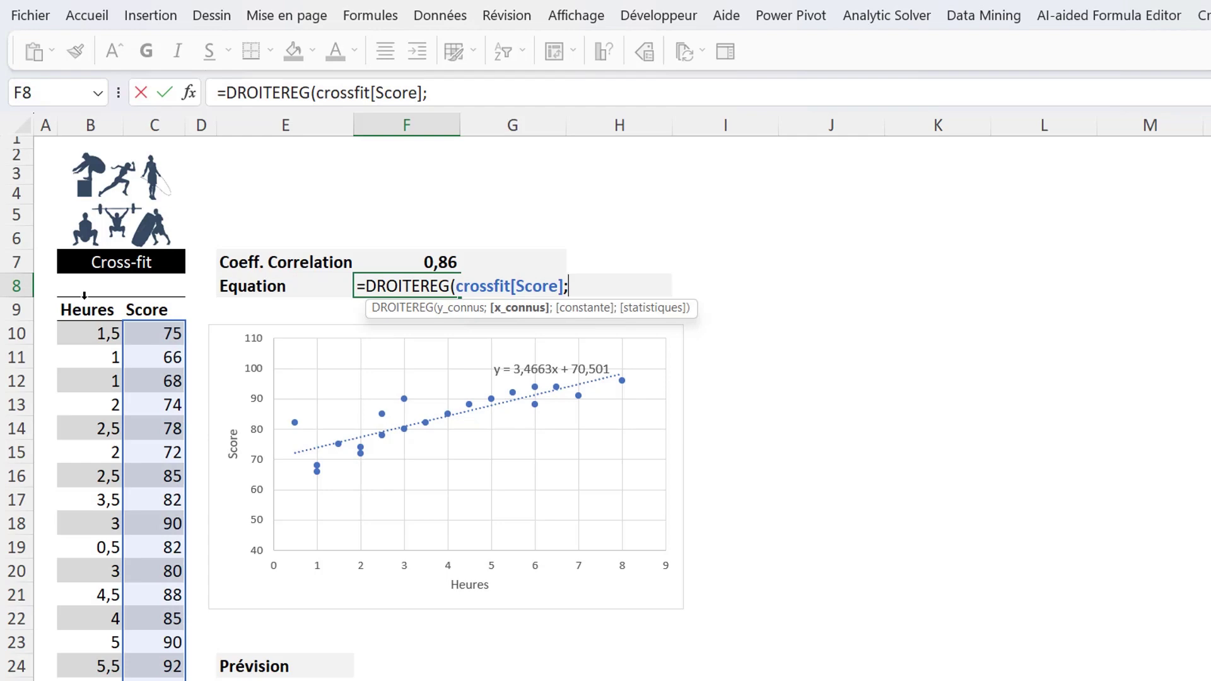
click(84, 305)
key(Return)
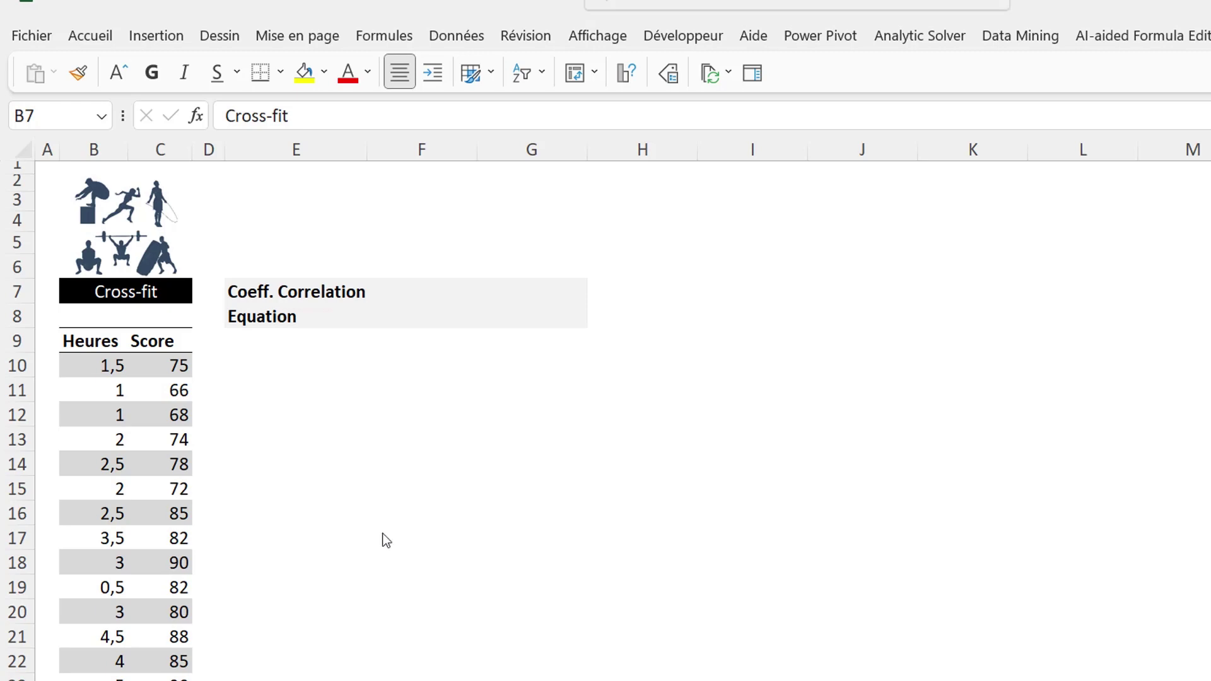
Insert a plain scatter chart of Score against Heures from the table data
click(98, 392)
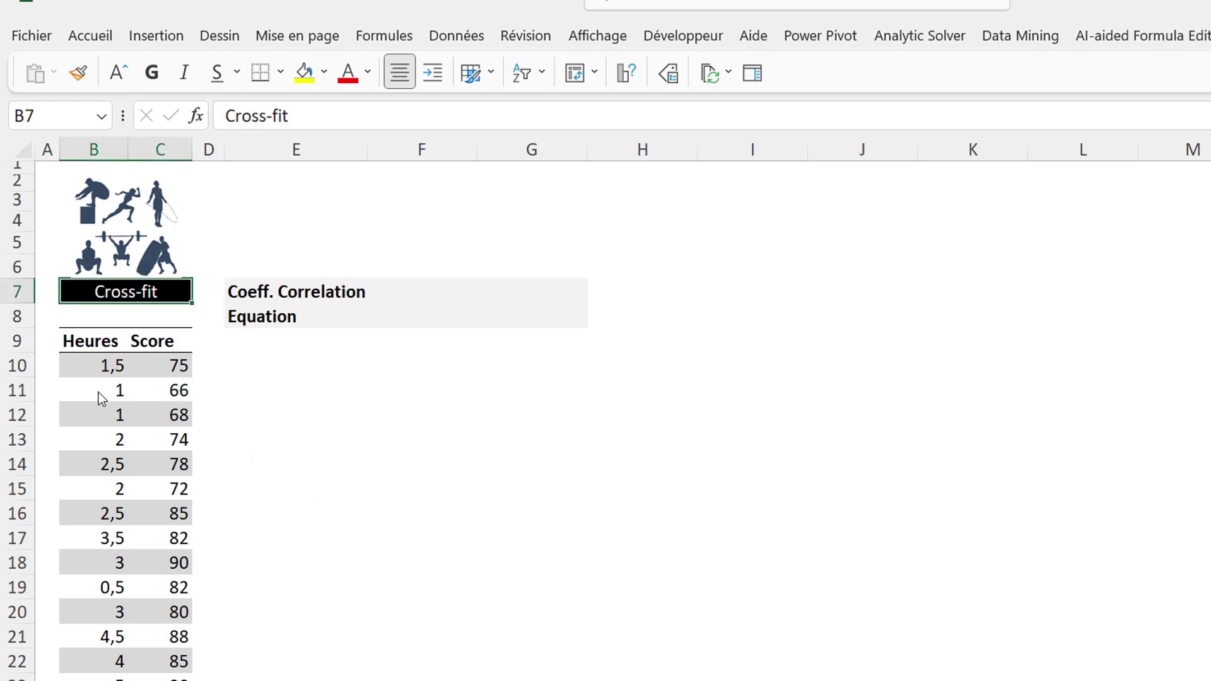
click(144, 42)
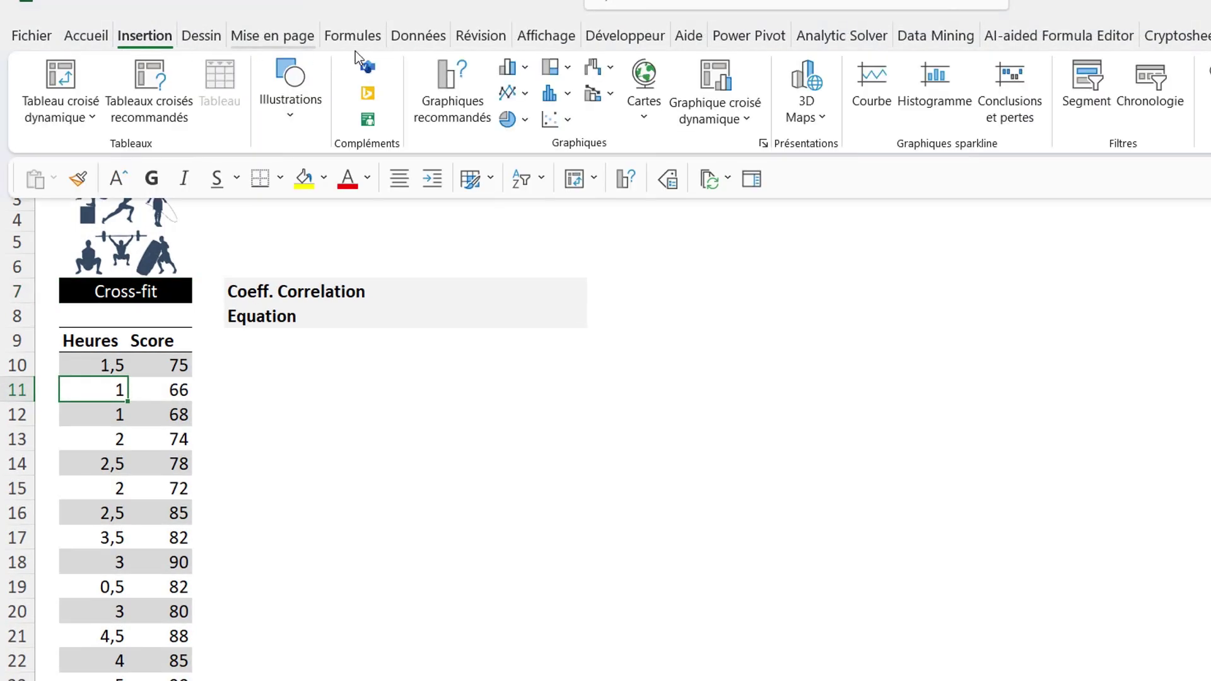
click(568, 121)
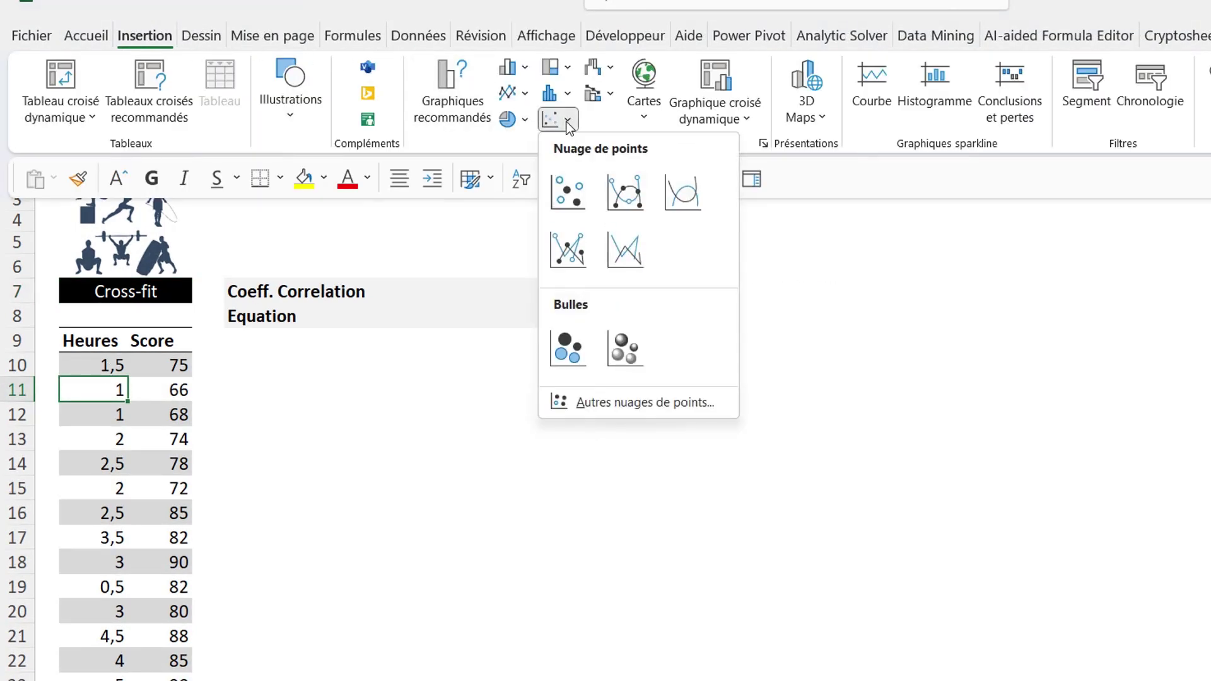
click(568, 199)
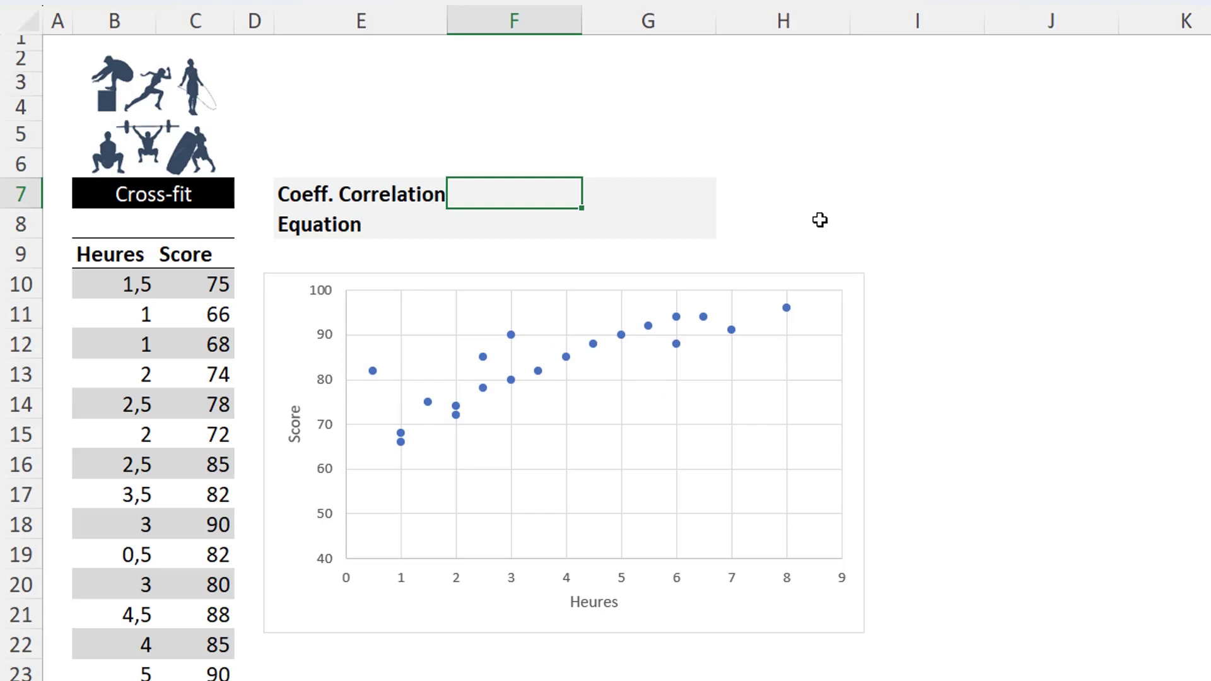
Enter =COEFFICIENT.CORRELATION(crossfit[Heures];crossfit[Score]) in F7, giving 0,86
text(=)
text(coef)
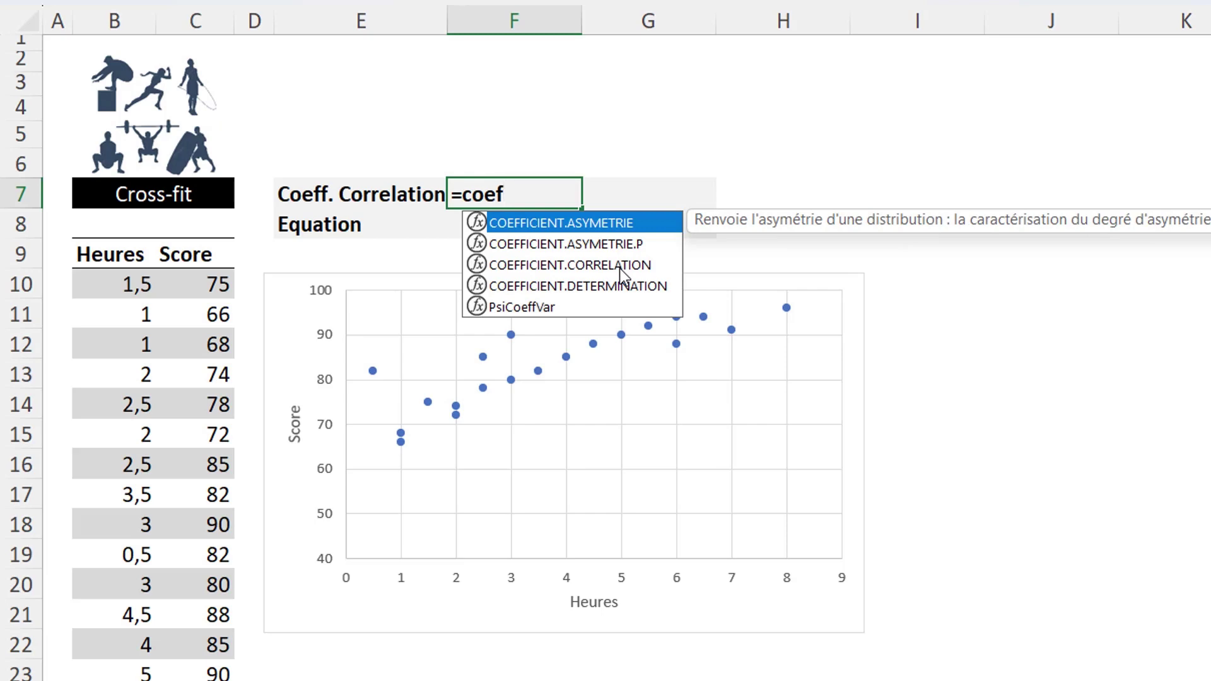
double_click(619, 268)
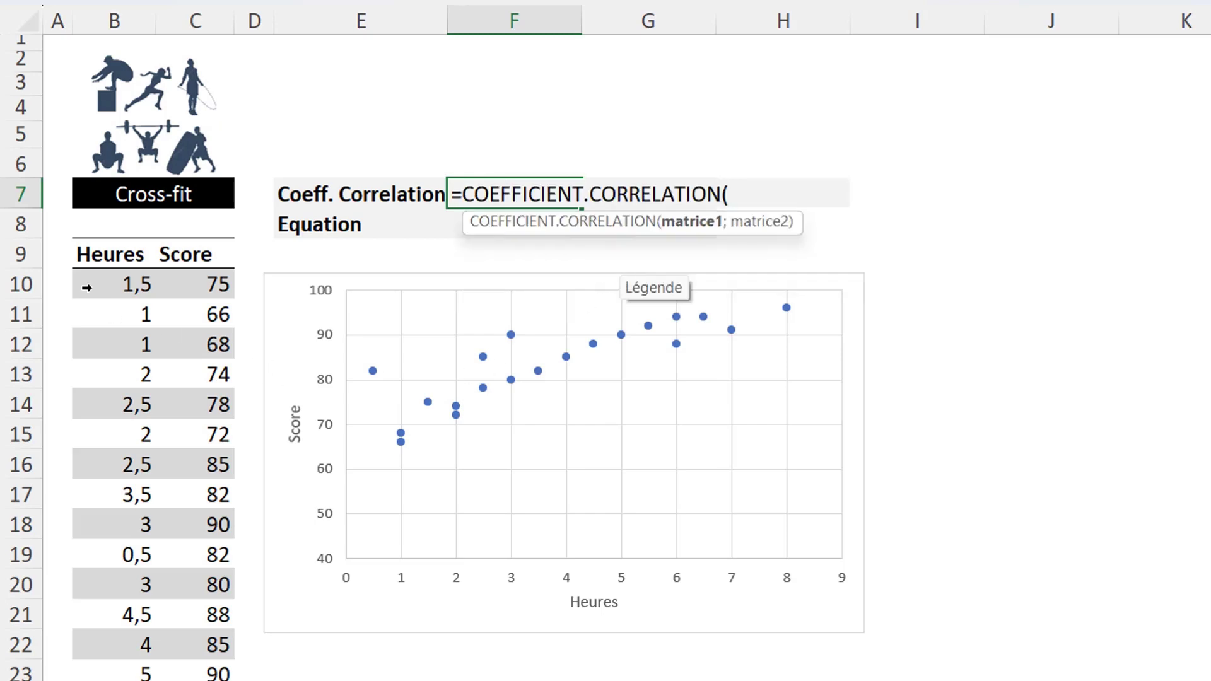
click(118, 241)
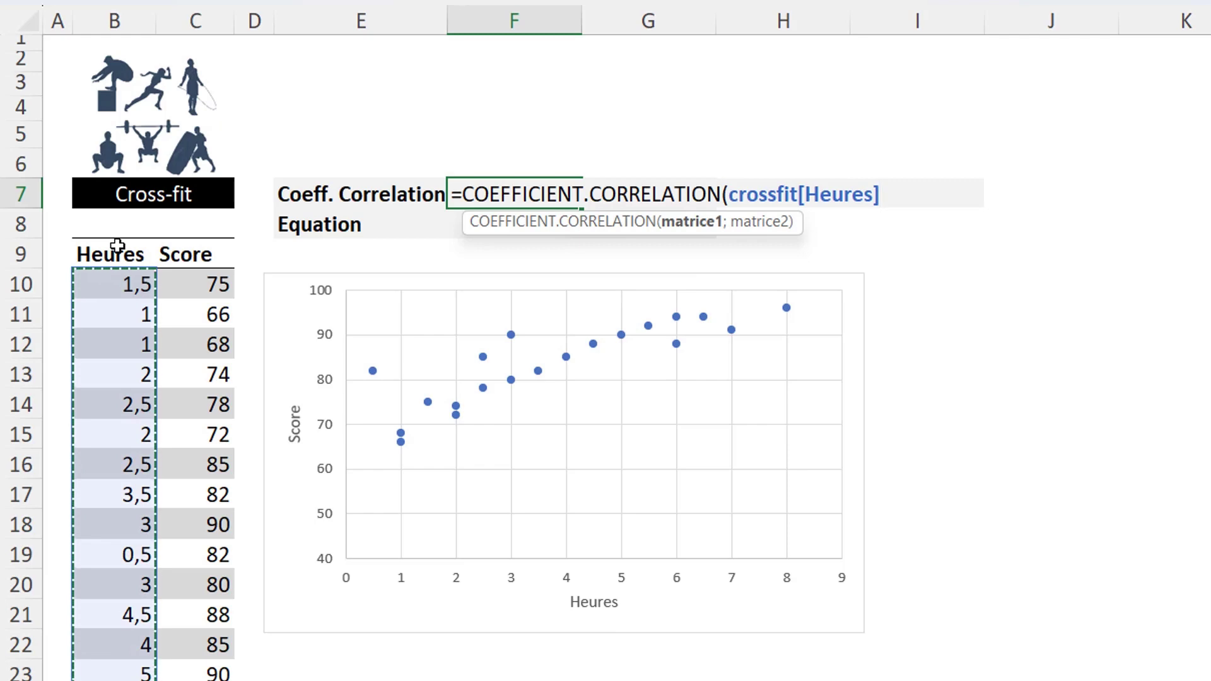
text(;)
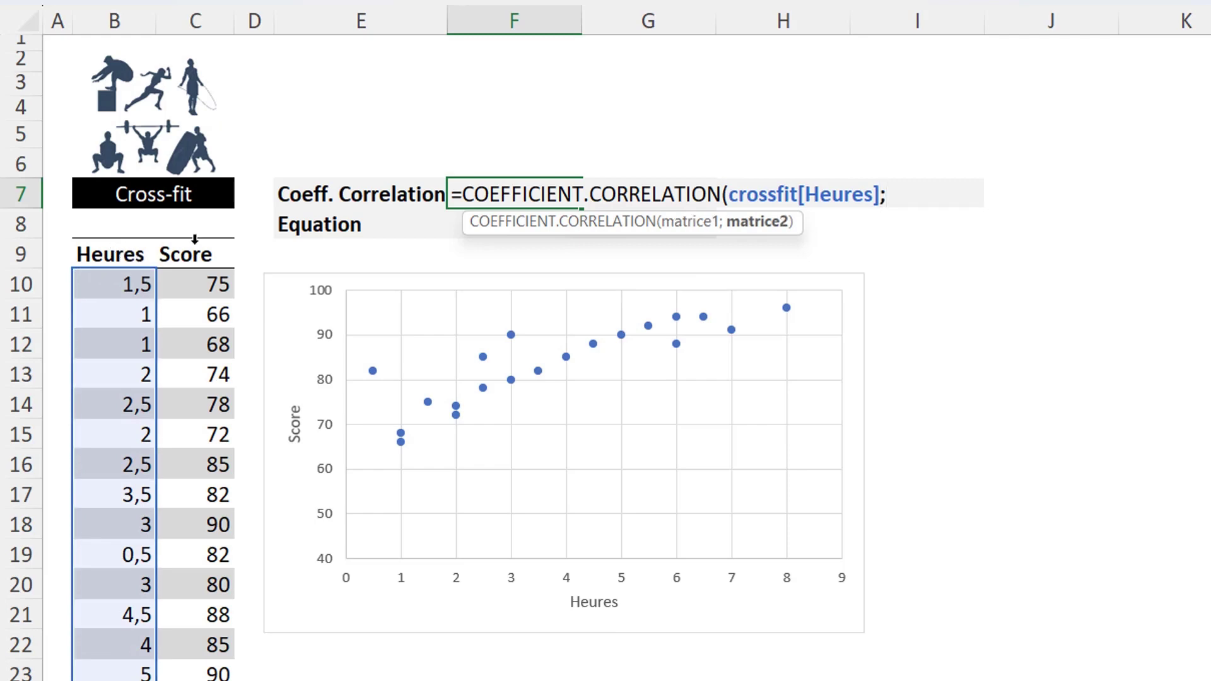
click(194, 239)
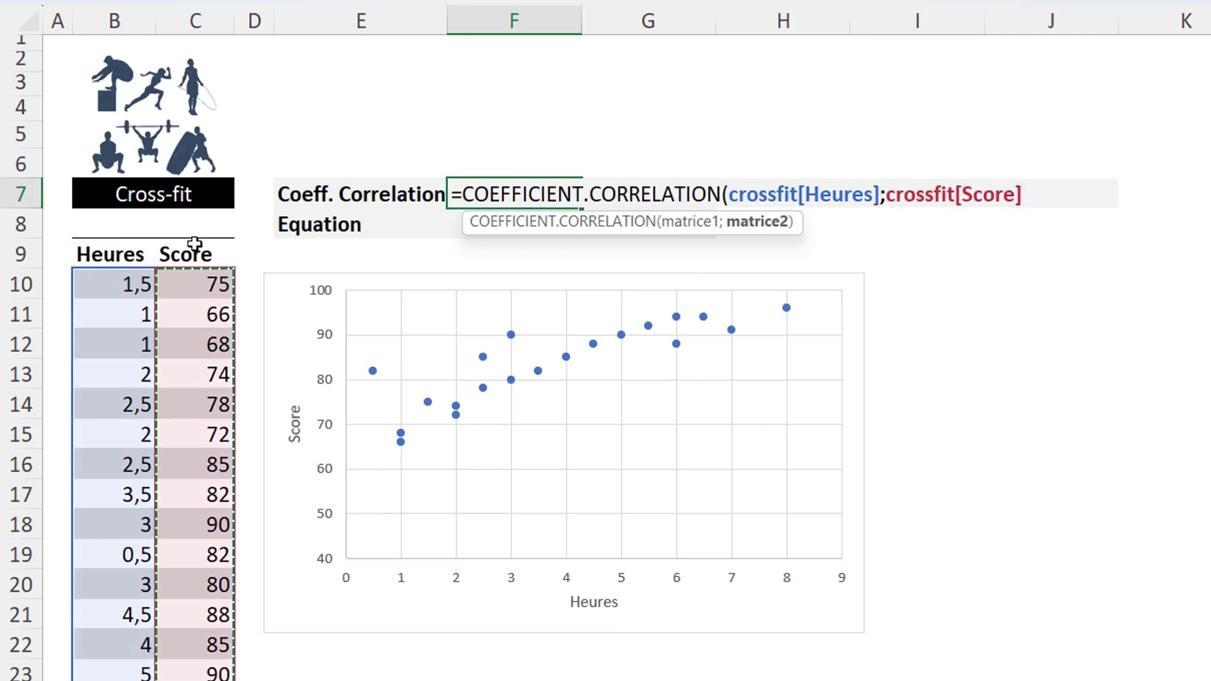
key(Return)
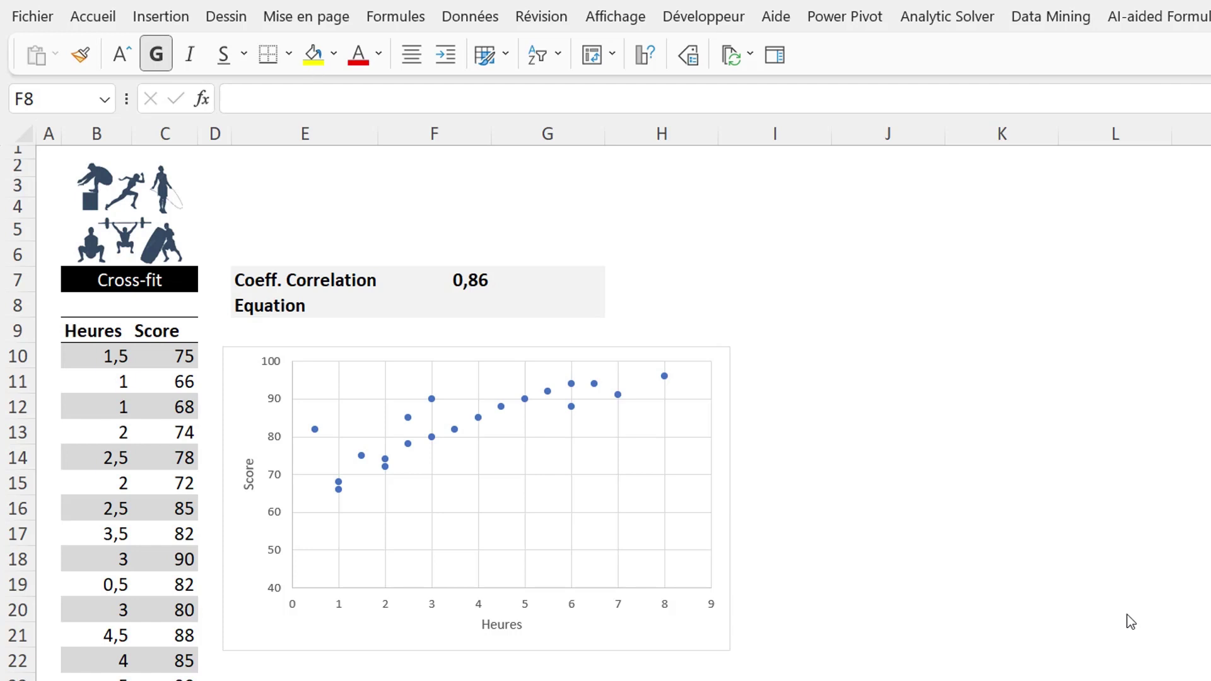
Add a linear trendline to the scatter chart and display its equation y = 3,4663x + 70,501
click(720, 357)
click(759, 363)
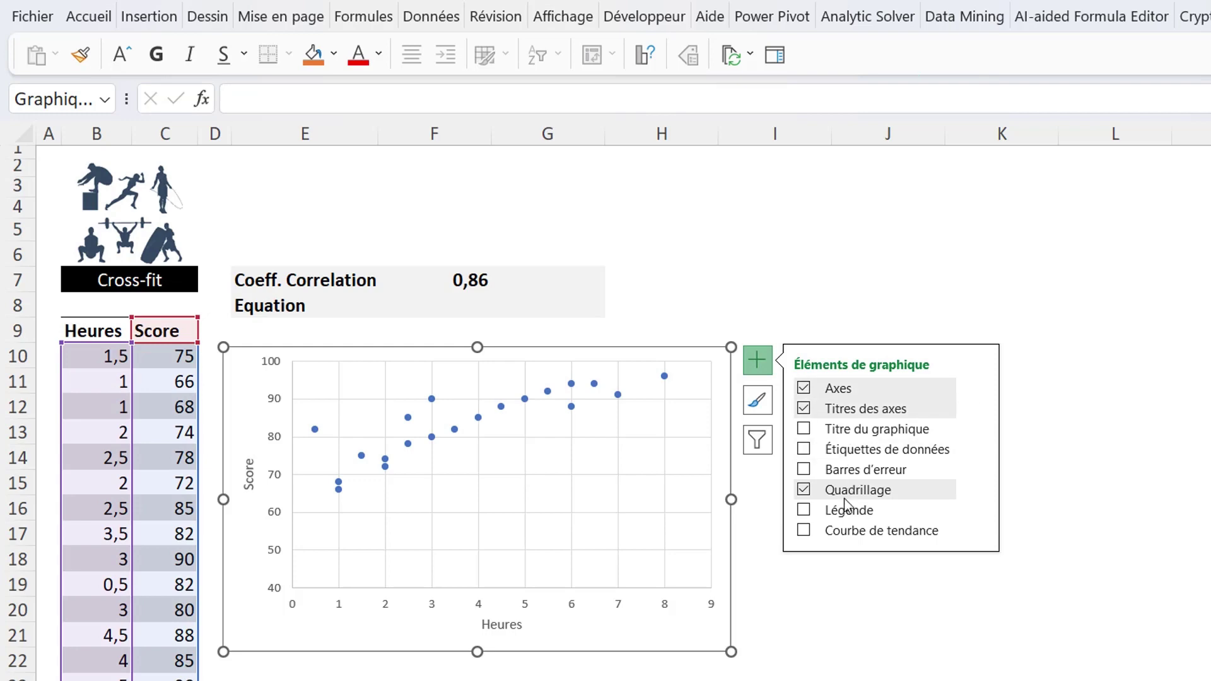
click(803, 530)
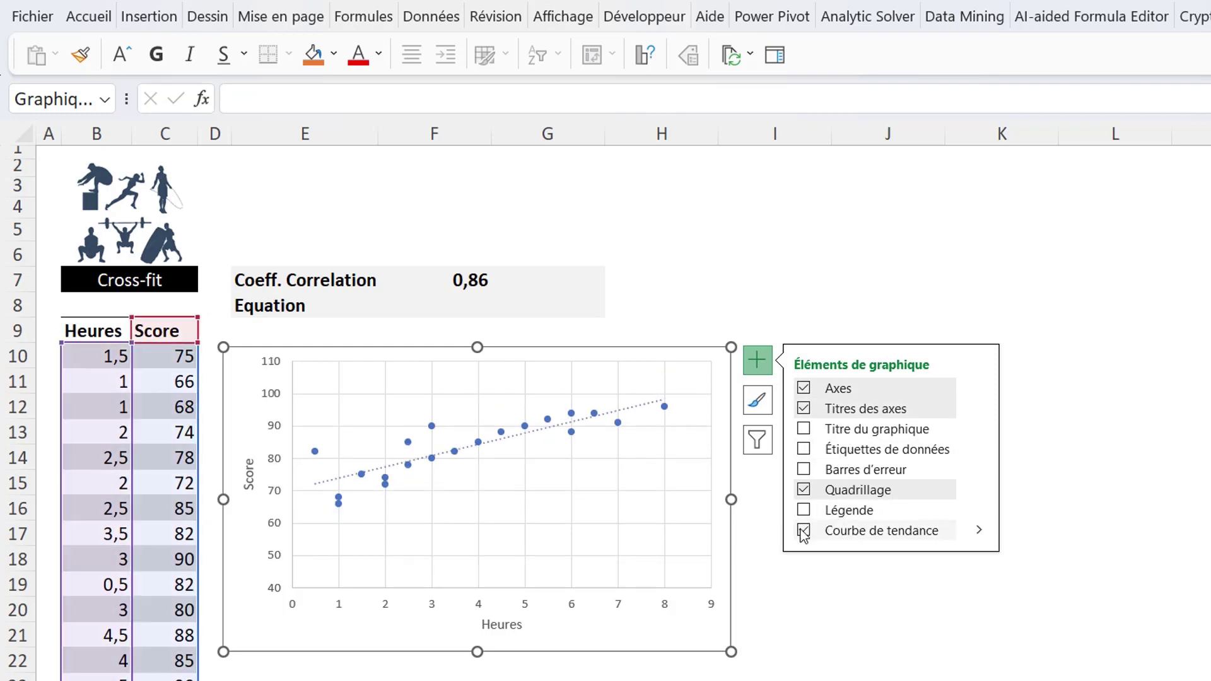
click(978, 530)
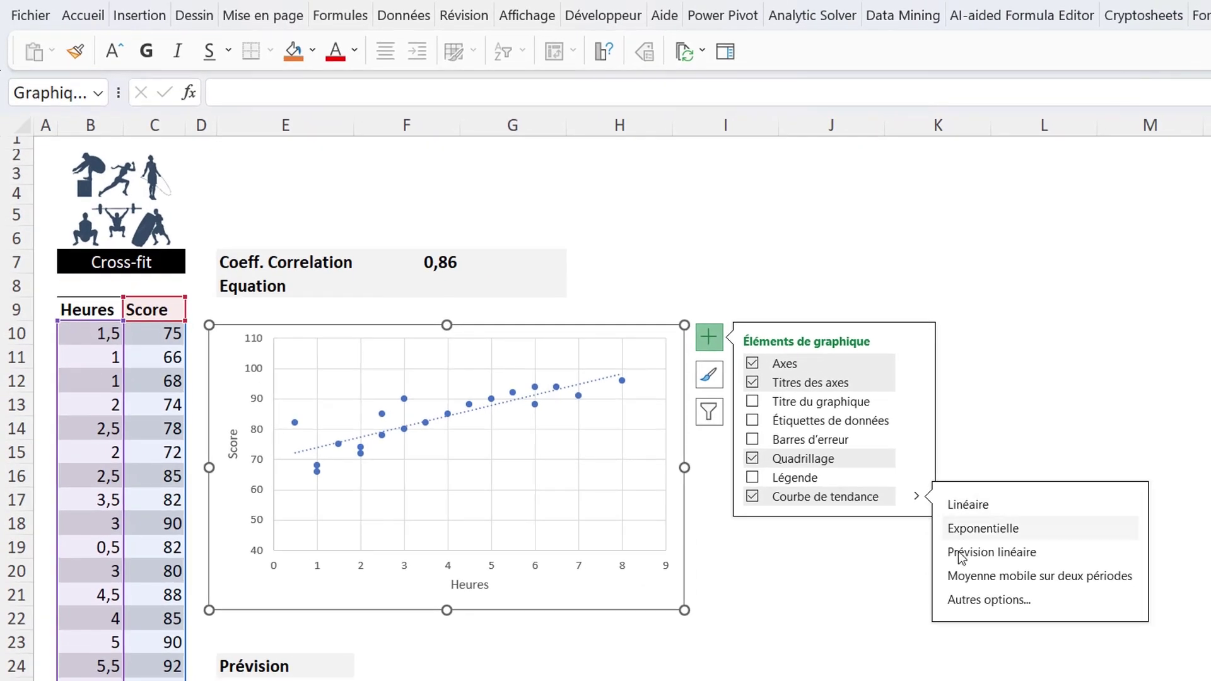
click(963, 600)
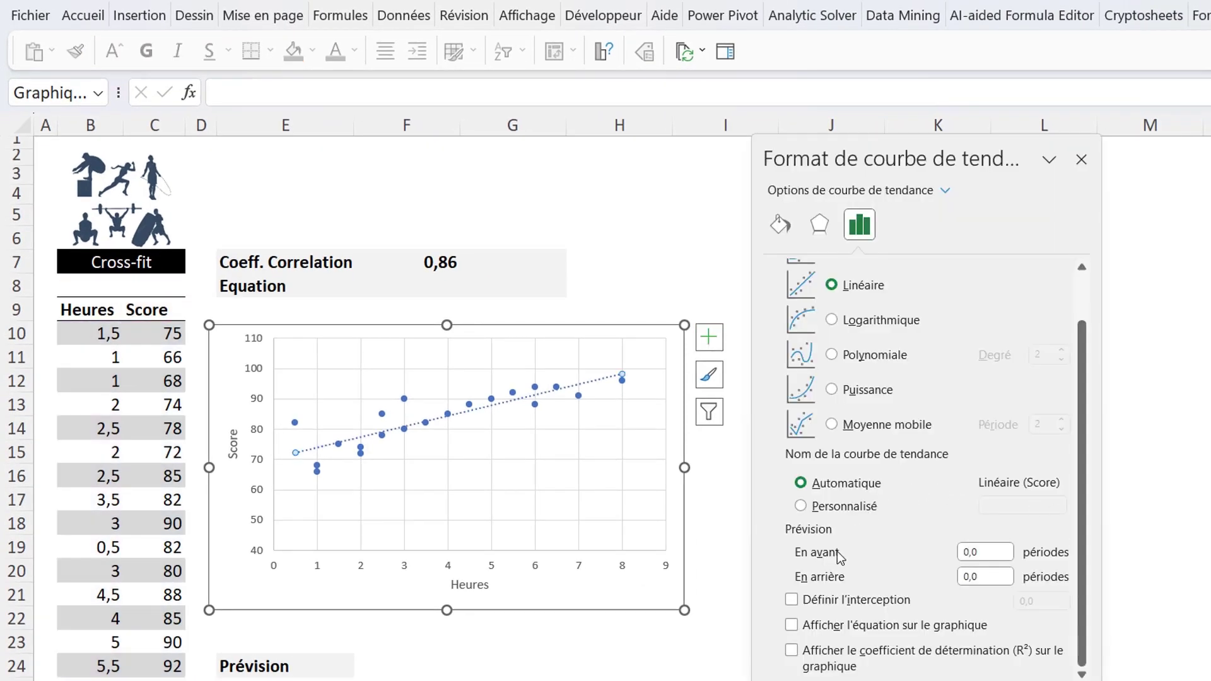
click(792, 626)
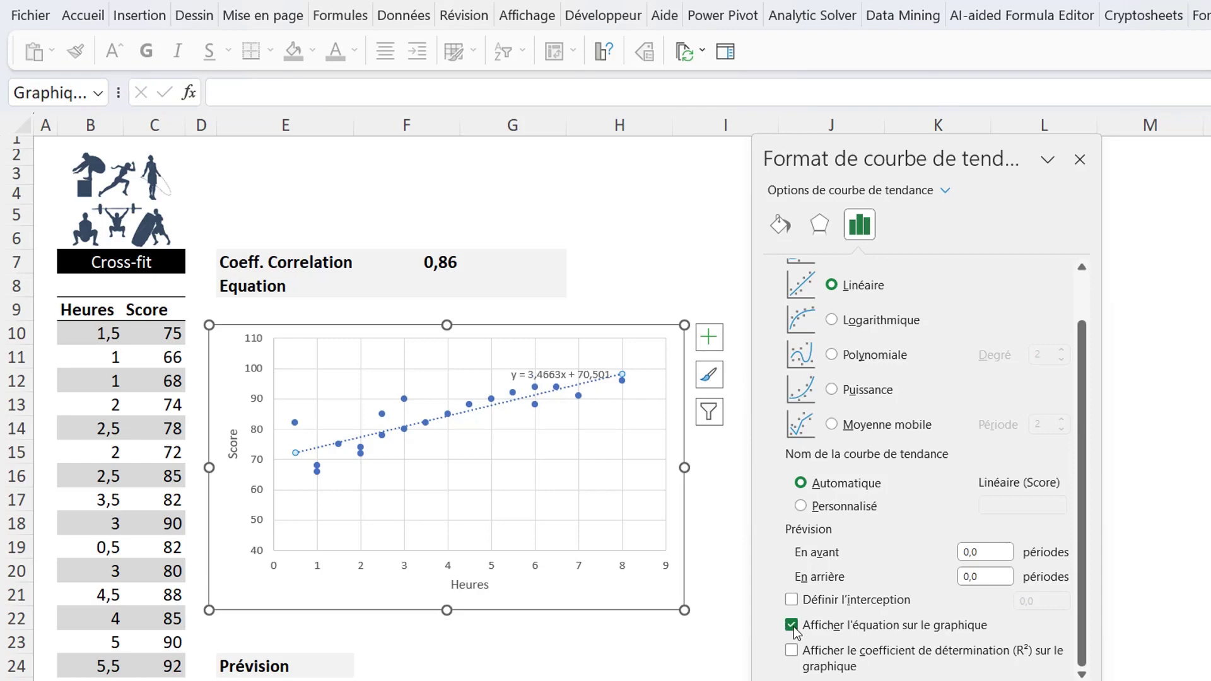
click(555, 371)
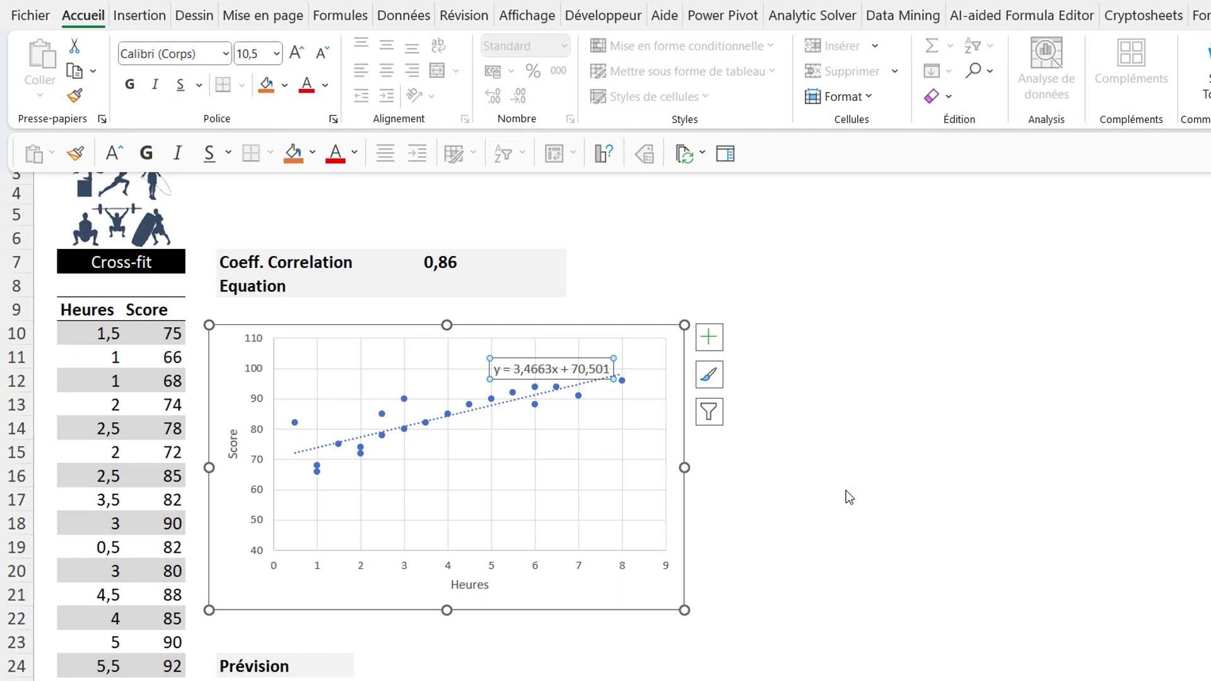
Enter =DROITEREG(Score;Heures) in F8, spilling slope 3,47 and intercept 70,50 into F8:G8
key(ctrl+F1)
click(437, 286)
text(=)
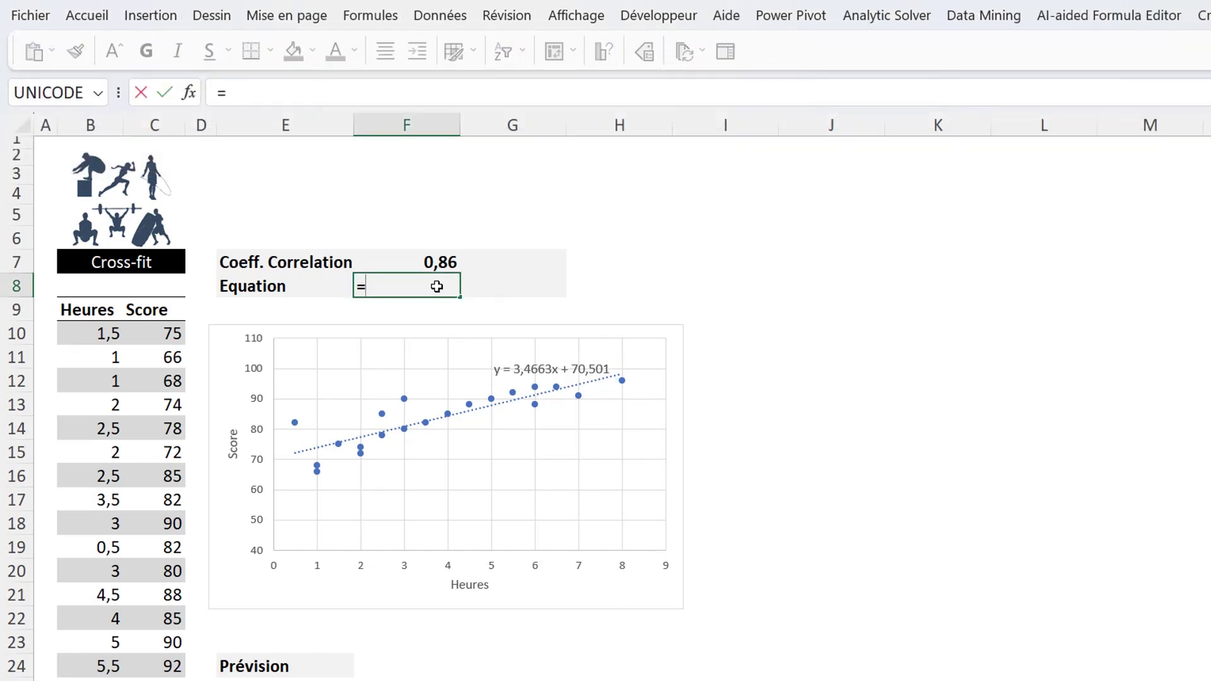
text(droi)
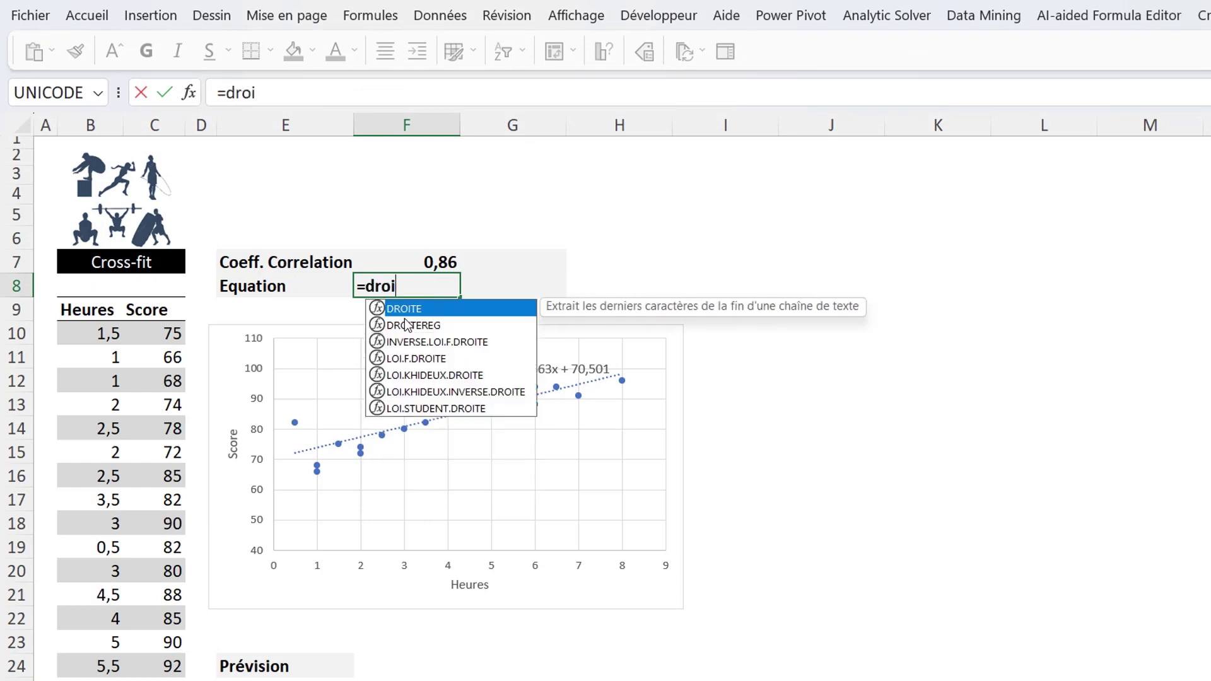
double_click(404, 326)
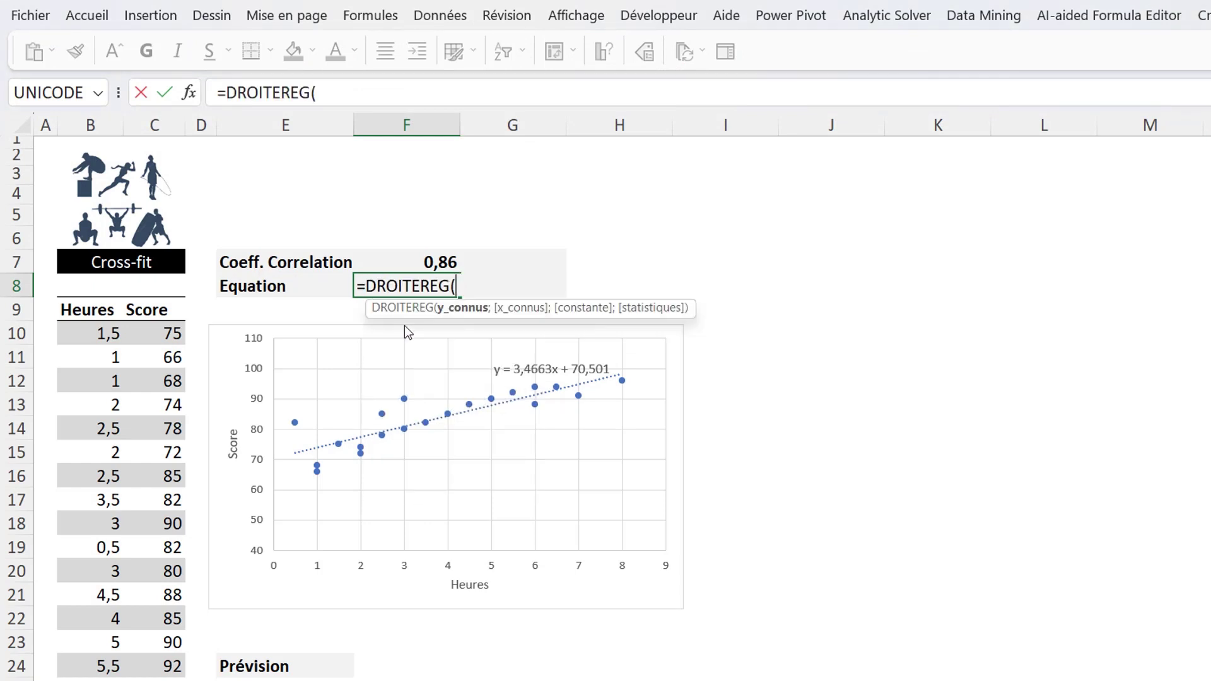
click(153, 295)
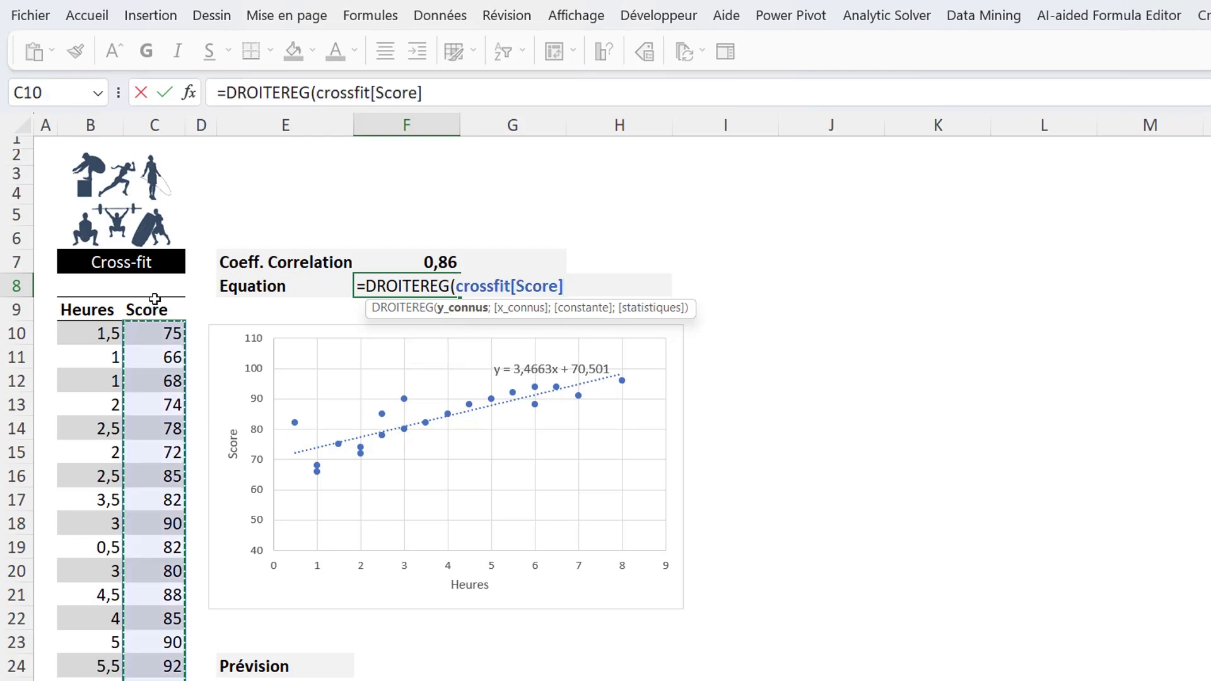
text(;)
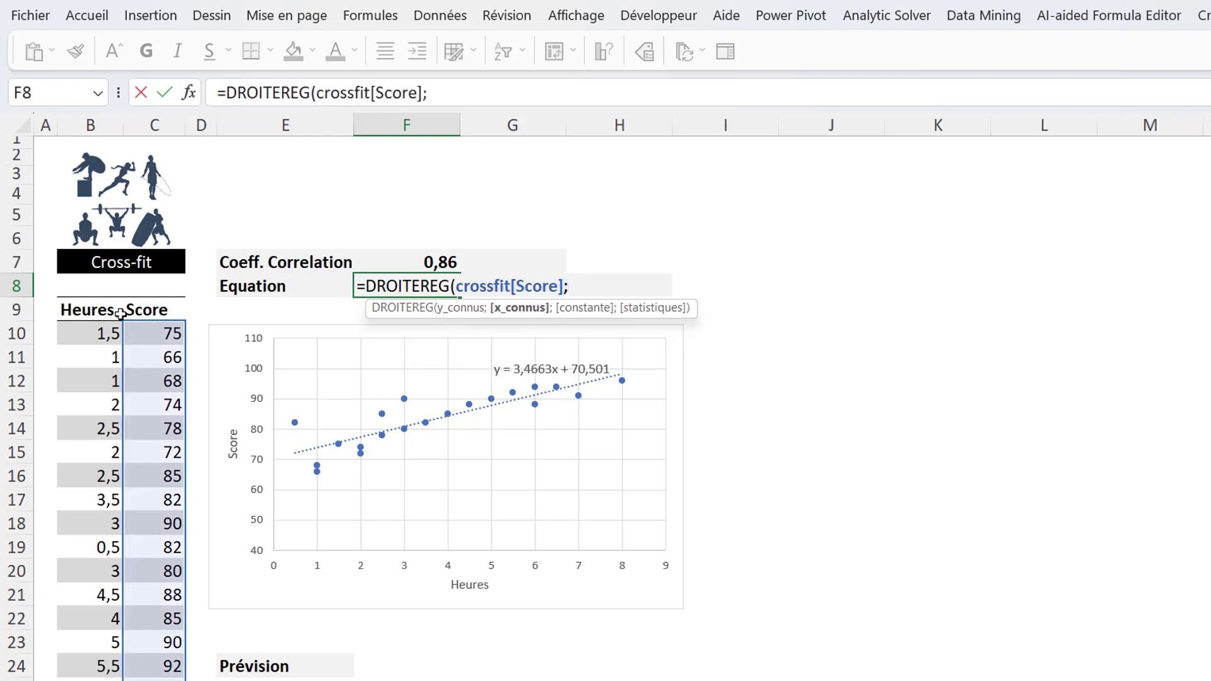
click(84, 295)
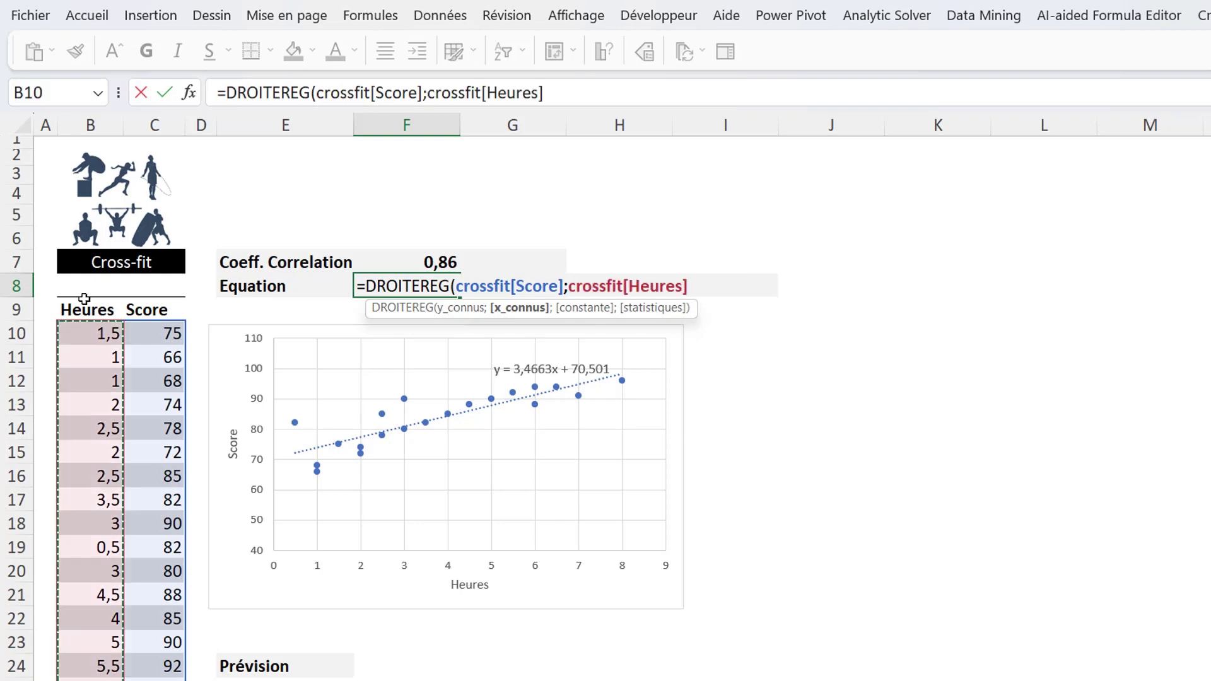
text())
key(Return)
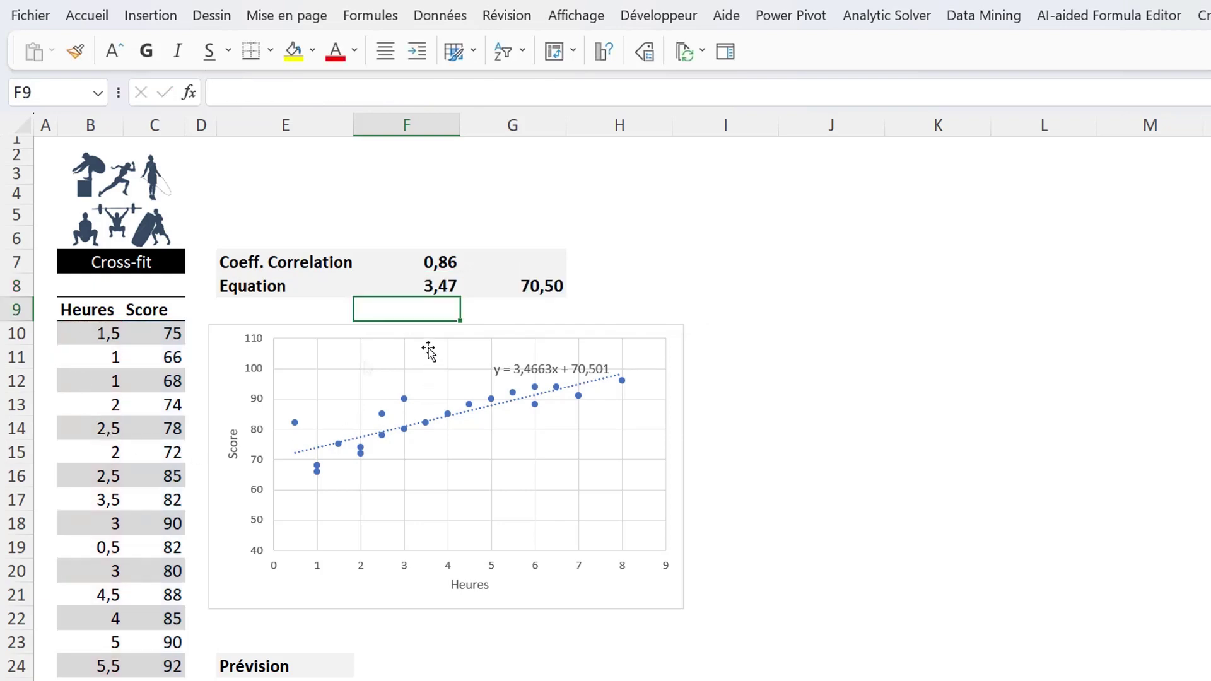
click(411, 287)
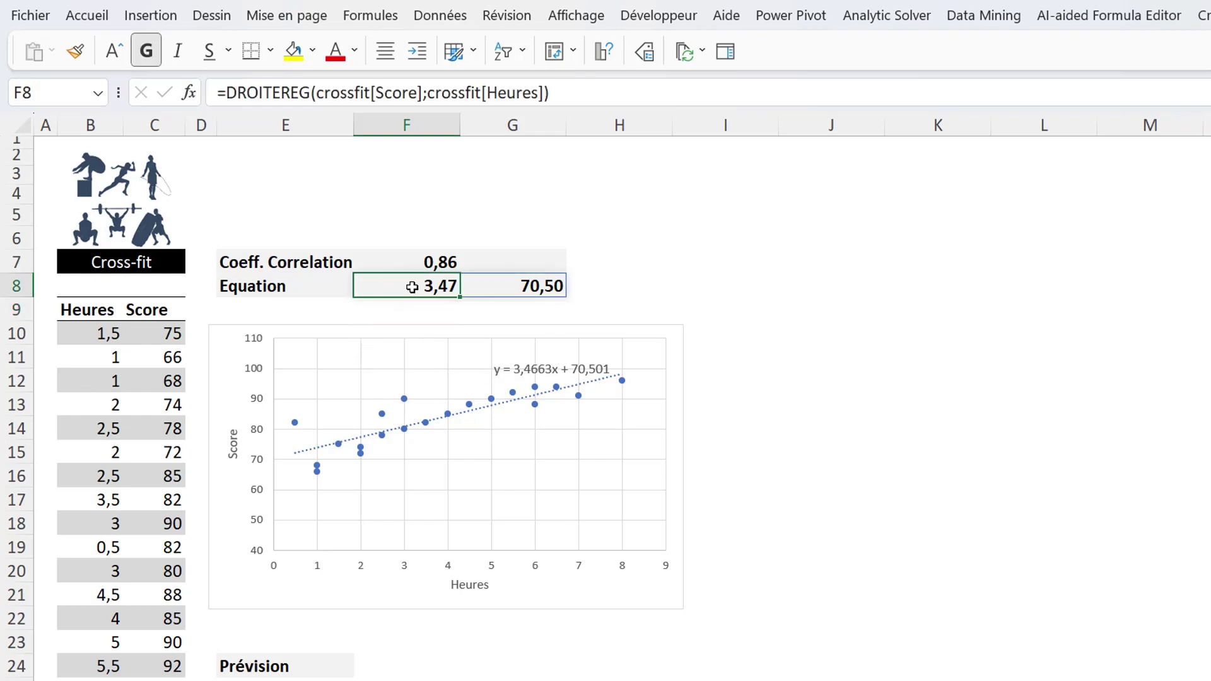
click(534, 285)
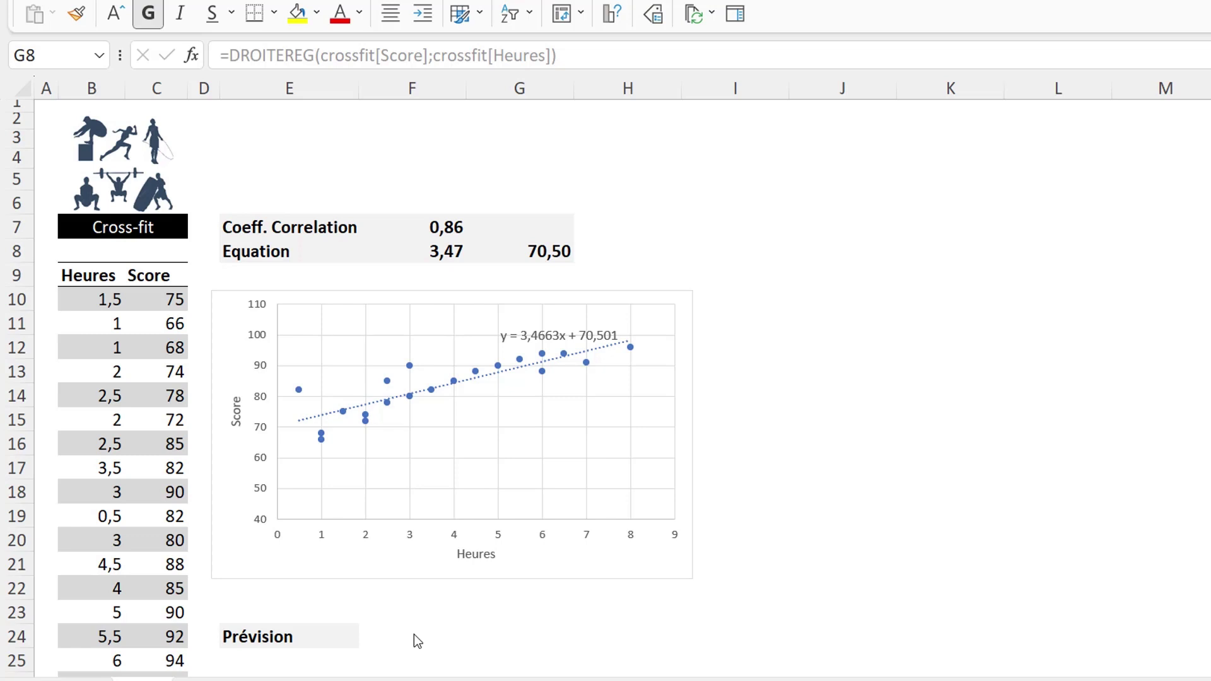
Enter 5 hours in F24 and compute the predicted score =F24*F8+G8 in G24
click(414, 635)
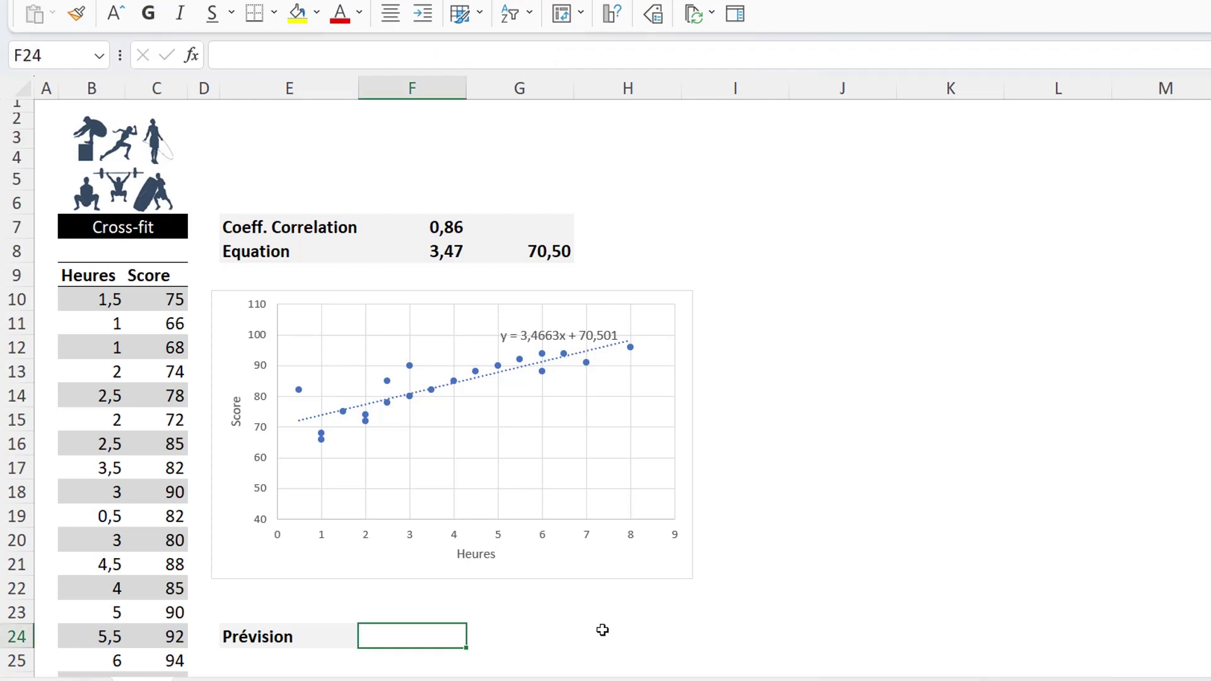
text(5)
key(Tab)
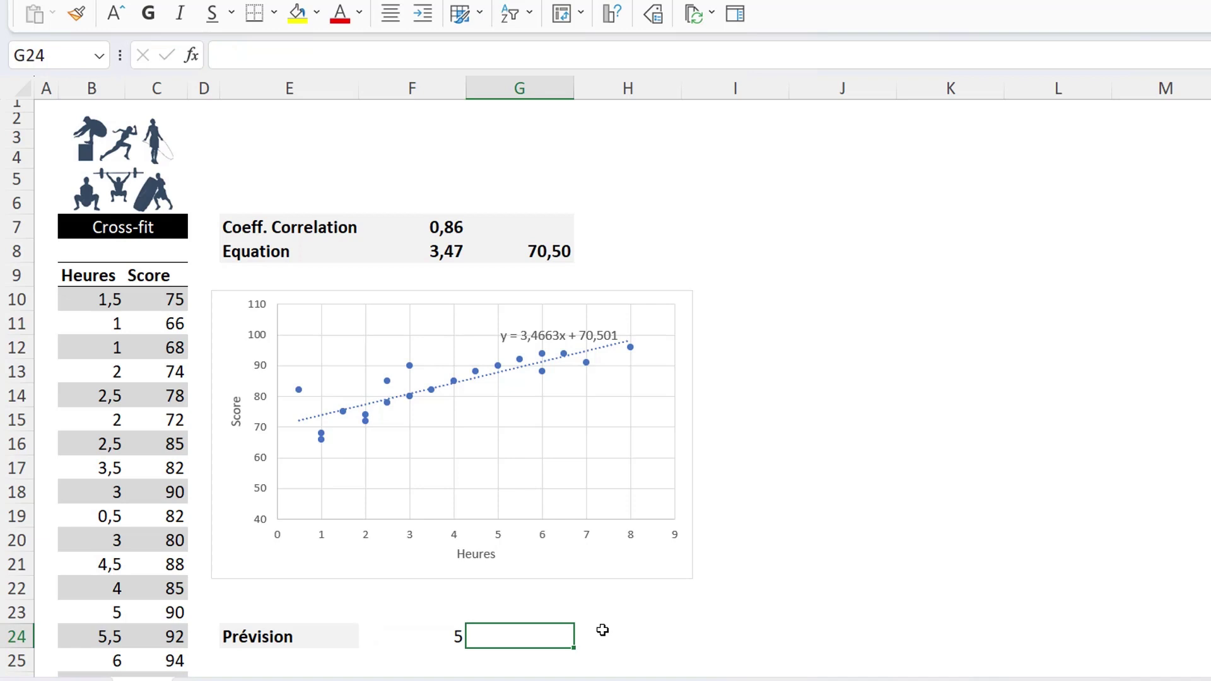
text(=)
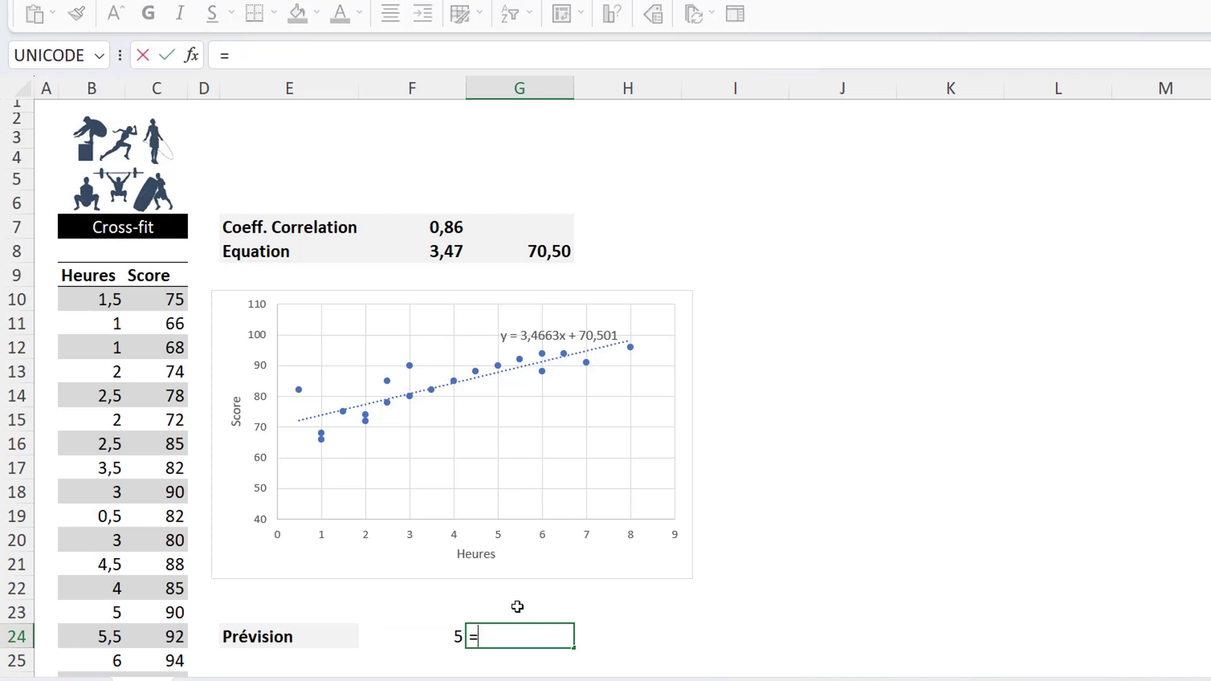
click(431, 635)
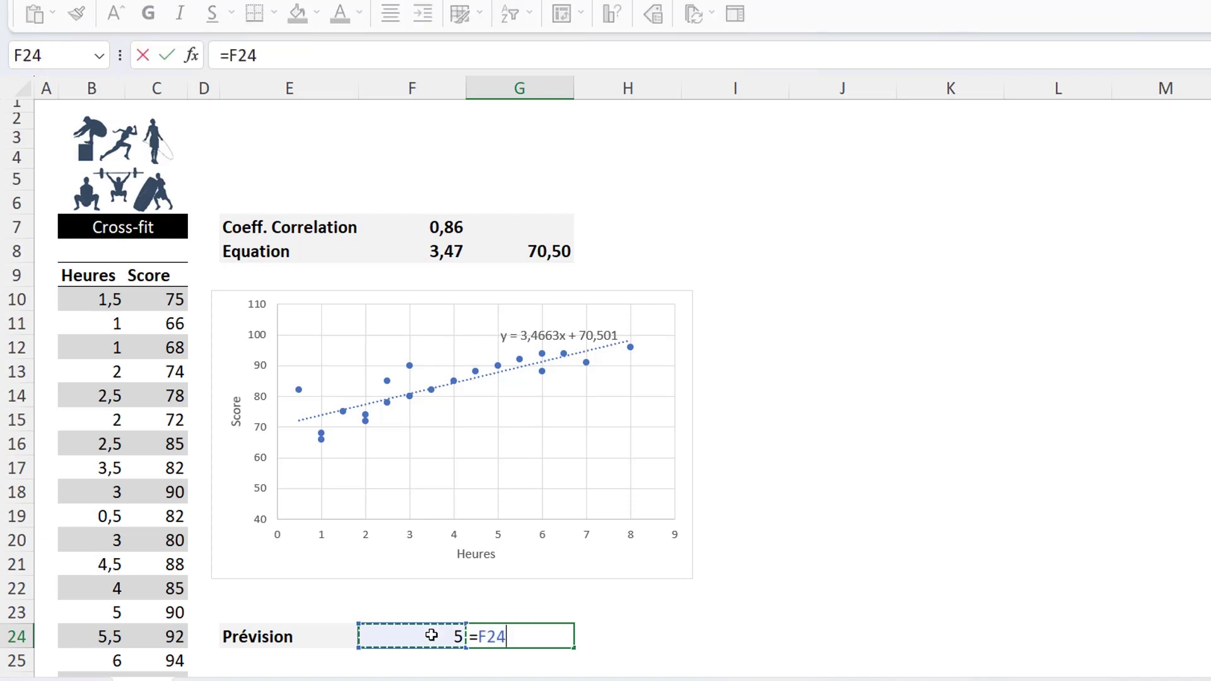
text(*)
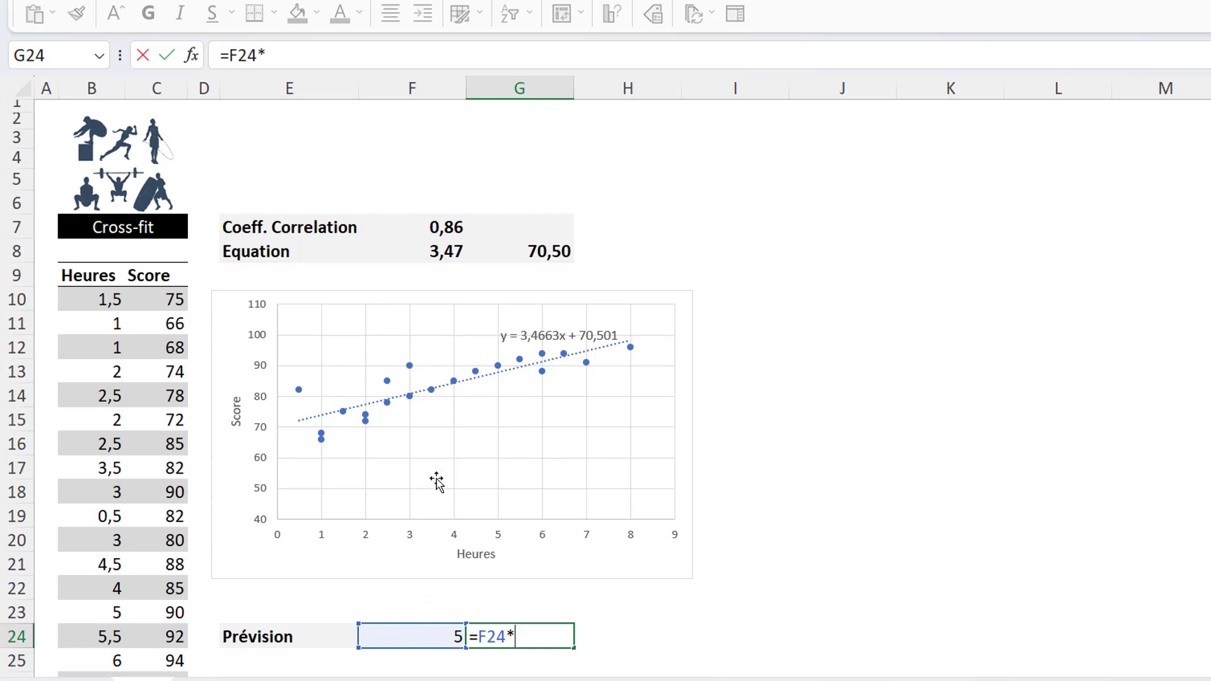
click(430, 252)
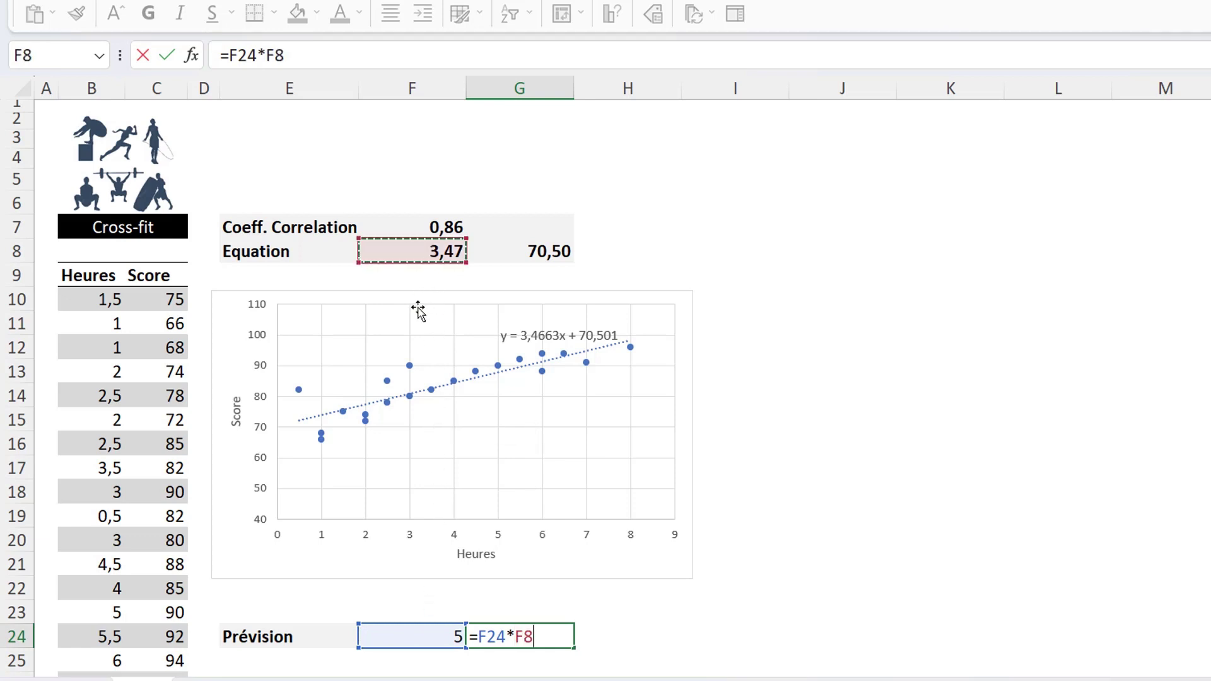
text(+)
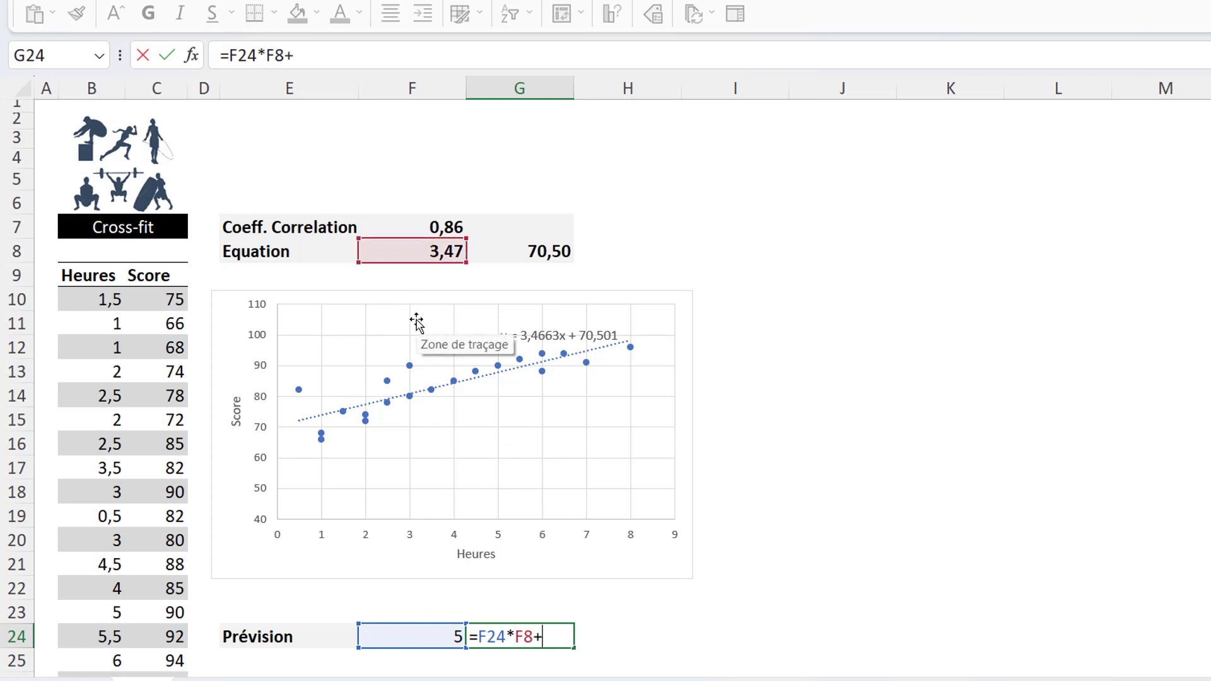
click(534, 253)
key(ctrl+Return)
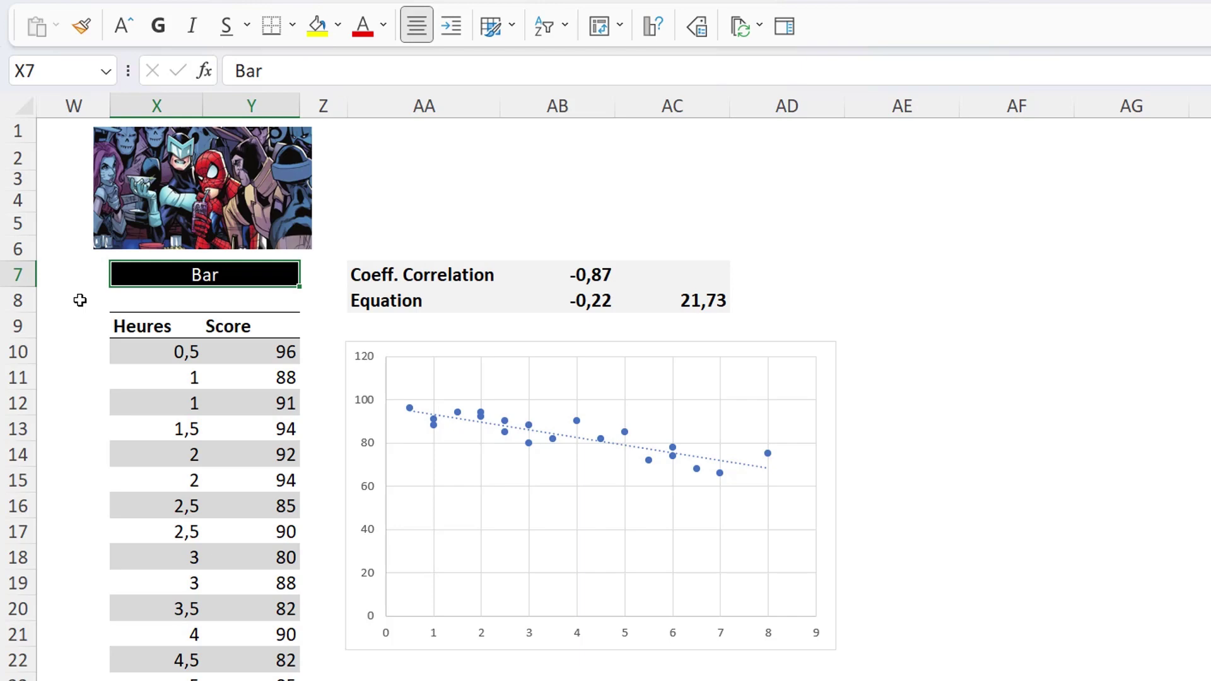
key(Right)
key(Right)
key(Right)
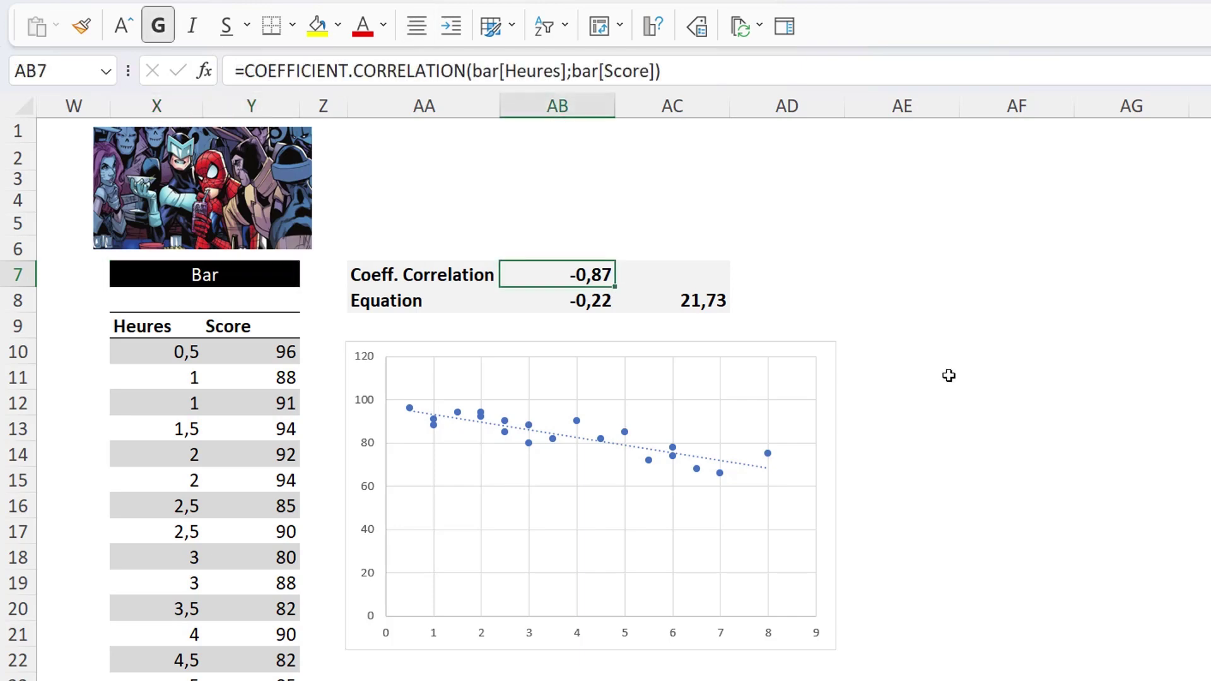